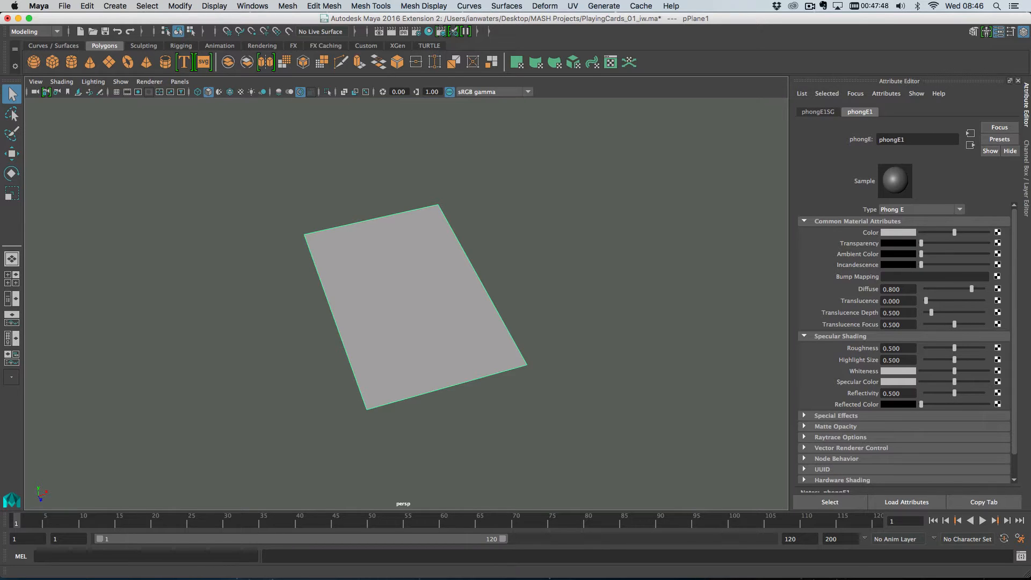
Step: Create a MASH network from the card-shaped plane after viewing the playing-card reference image
left_click_drag(252, 579, 417, 116)
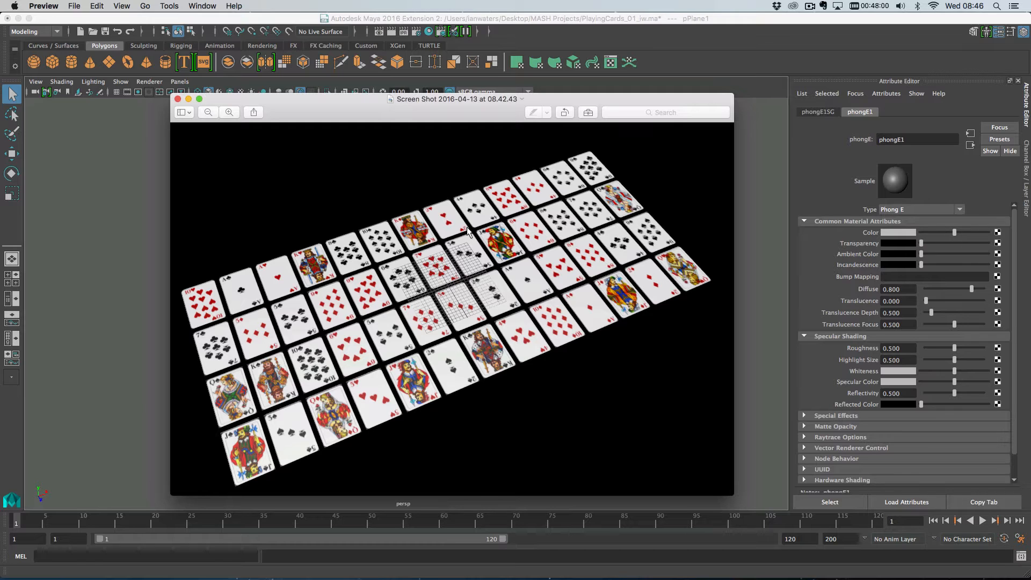
left_click_drag(457, 105, 0, 67)
left_click(416, 251)
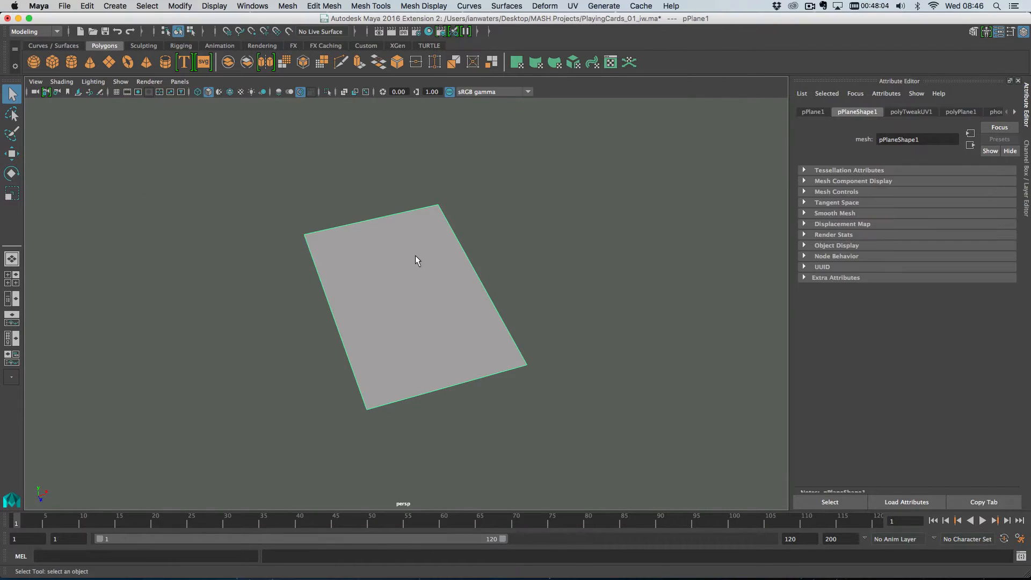
left_click(115, 6)
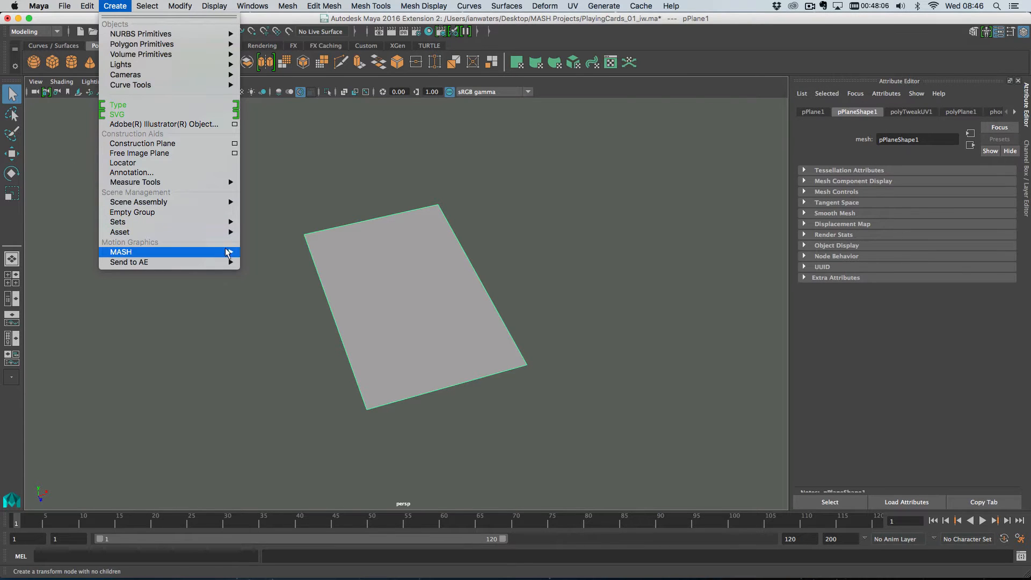
mouse_move(228, 252)
left_click(283, 255)
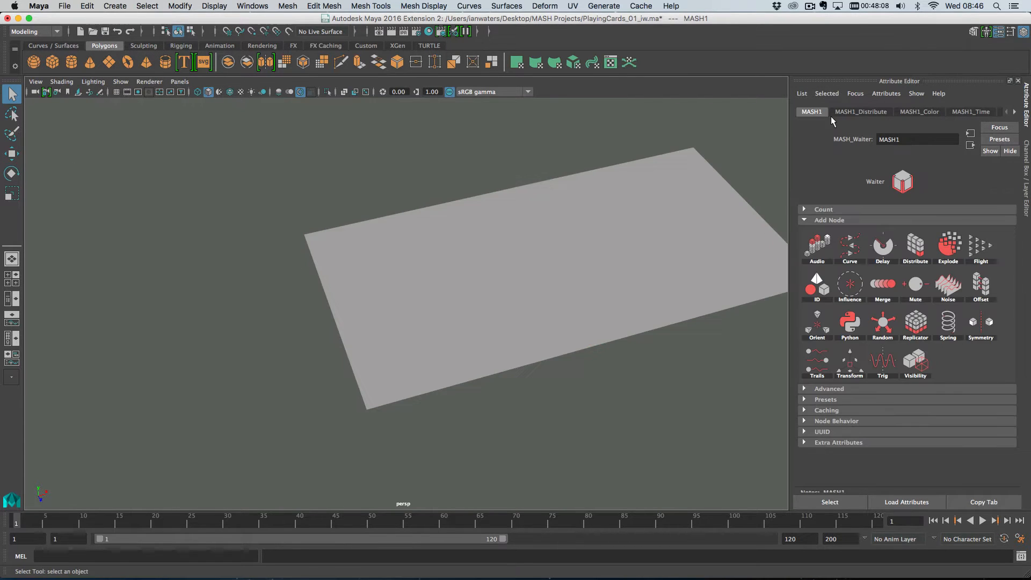
Step: Set the MASH distribution type to Grid and expand the grid settings
left_click(842, 113)
left_click(908, 234)
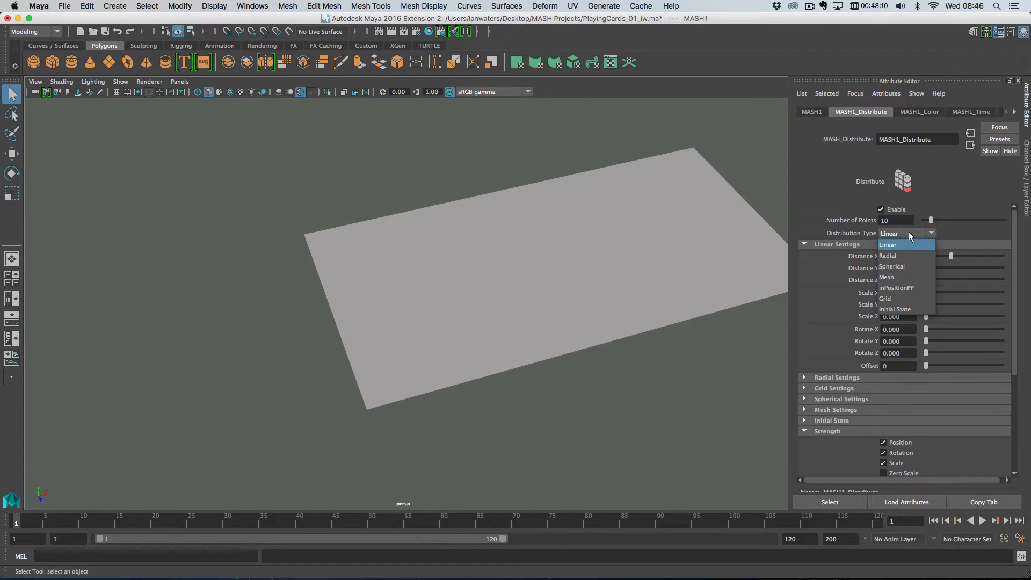
left_click(904, 295)
left_click(843, 244)
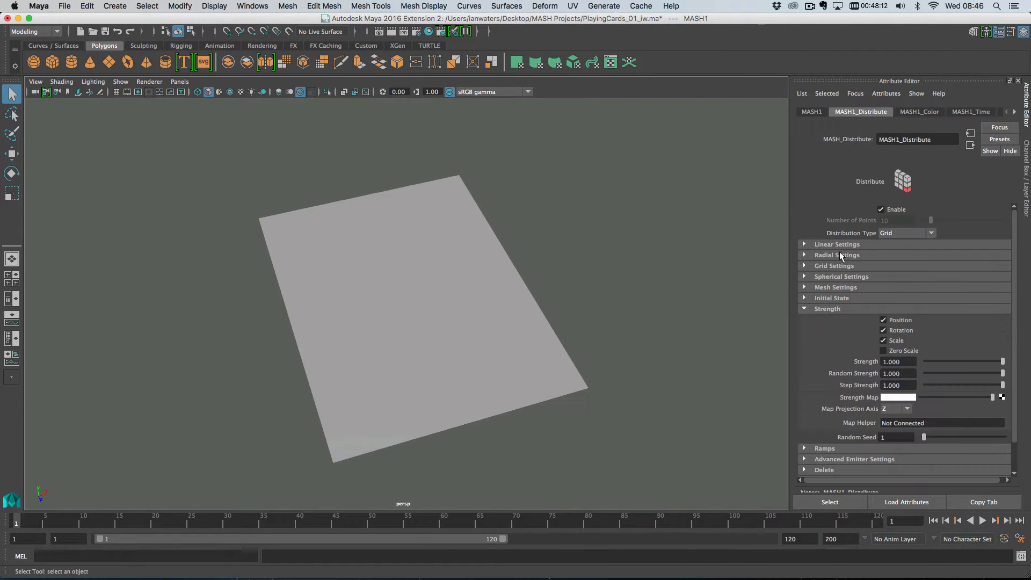
left_click(847, 267)
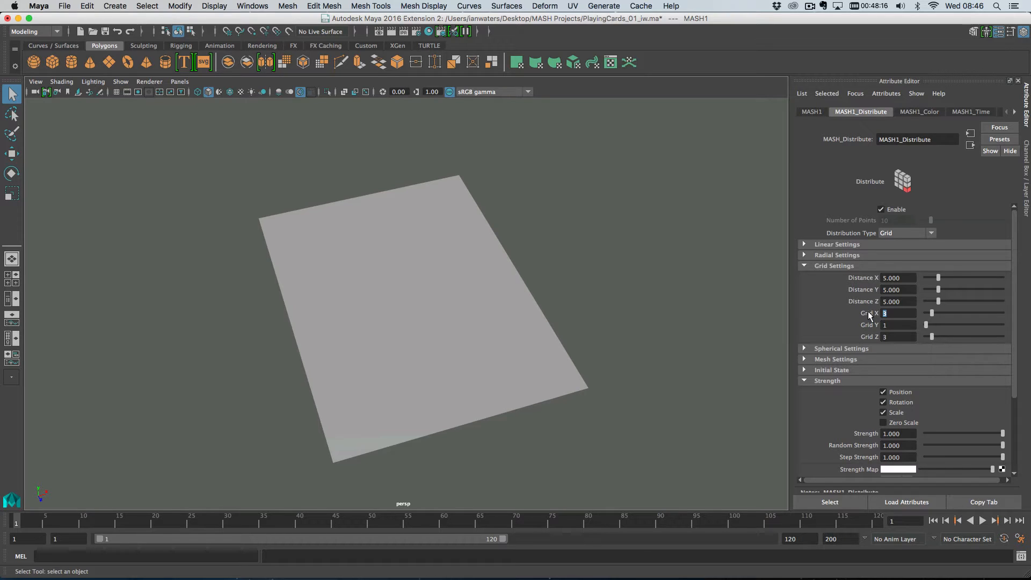
Step: Set the grid counts to 13 in X and 4 in Z
type("13")
key("Tab")
key("Tab")
type("4")
Step: Spread the card grid out to a distance of 127 in X and 50 in Z
left_click_drag(901, 279, 964, 279, "ctrl")
left_click_drag(902, 301, 927, 301, "ctrl")
right_click_drag(569, 354, 378, 180, "alt")
right_click_drag(462, 293, 411, 249, "alt")
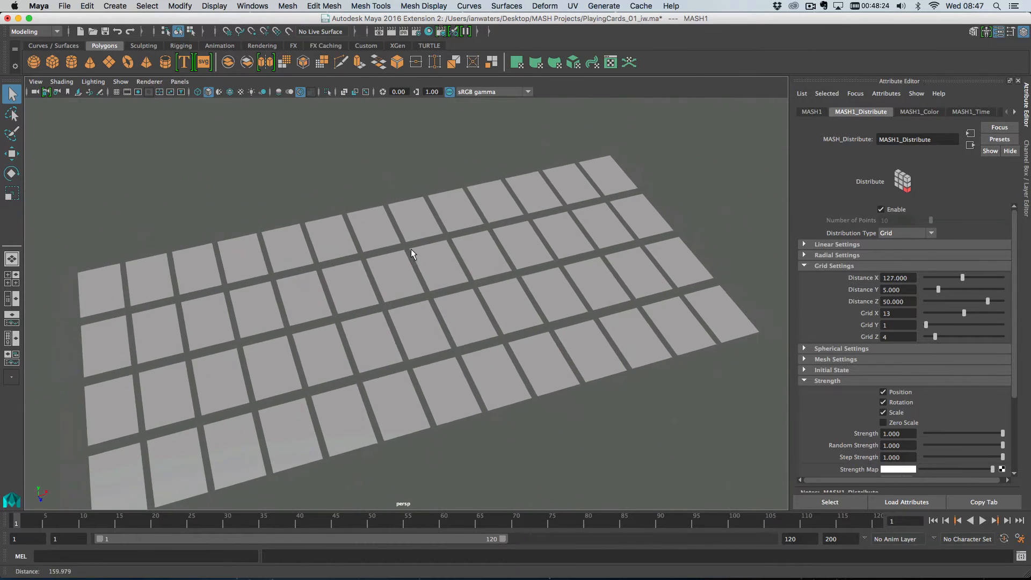
middle_click_drag(411, 249, 491, 221, "alt")
Step: Show the Outliner, add MASH1_ReproMesh to the selection, and open the MASH1_Color node's settings
left_click(11, 299)
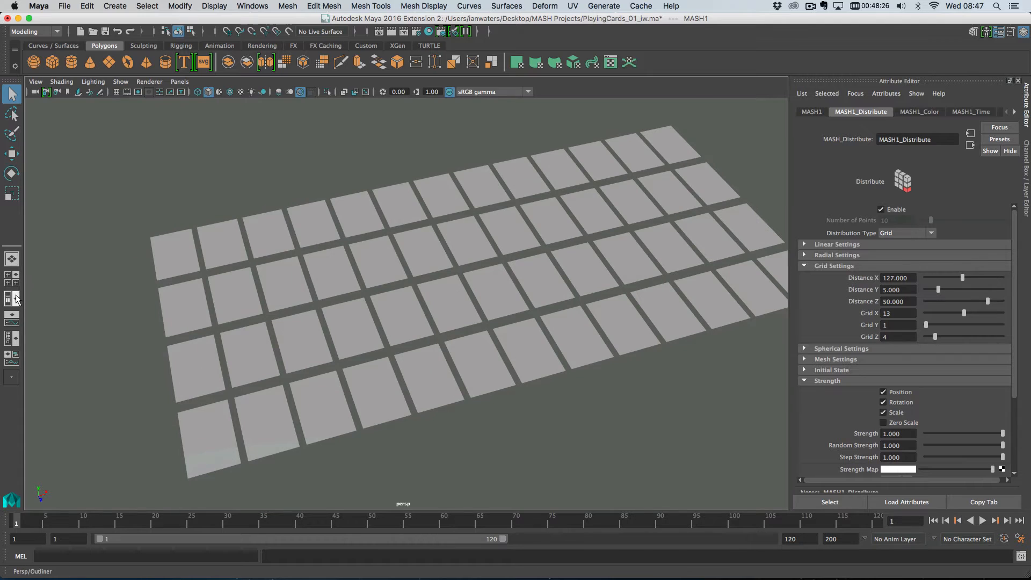
middle_click_drag(462, 308, 404, 305, "alt")
left_click_drag(404, 305, 407, 316, "alt")
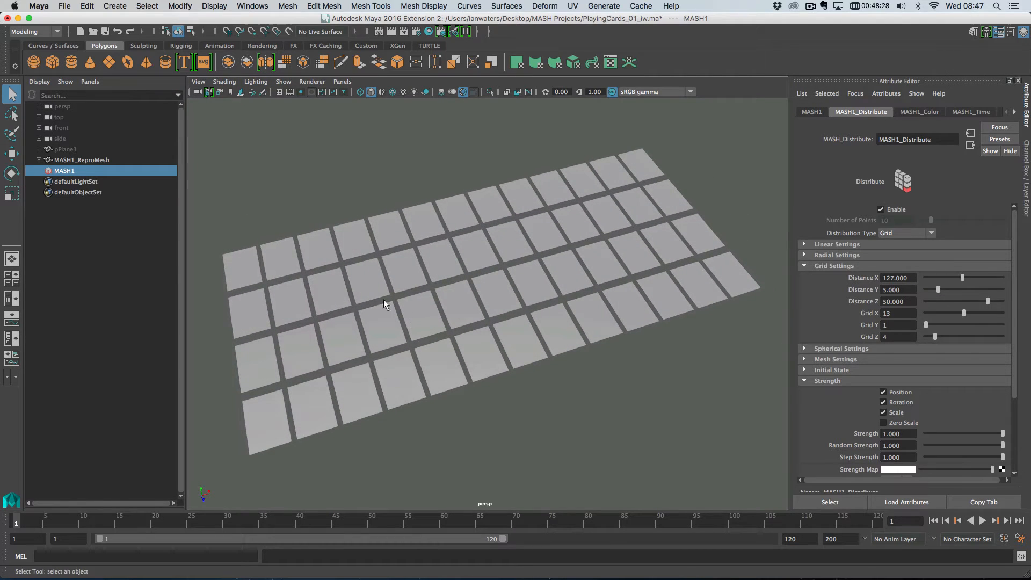
left_click(120, 160, "shift")
left_click(923, 110)
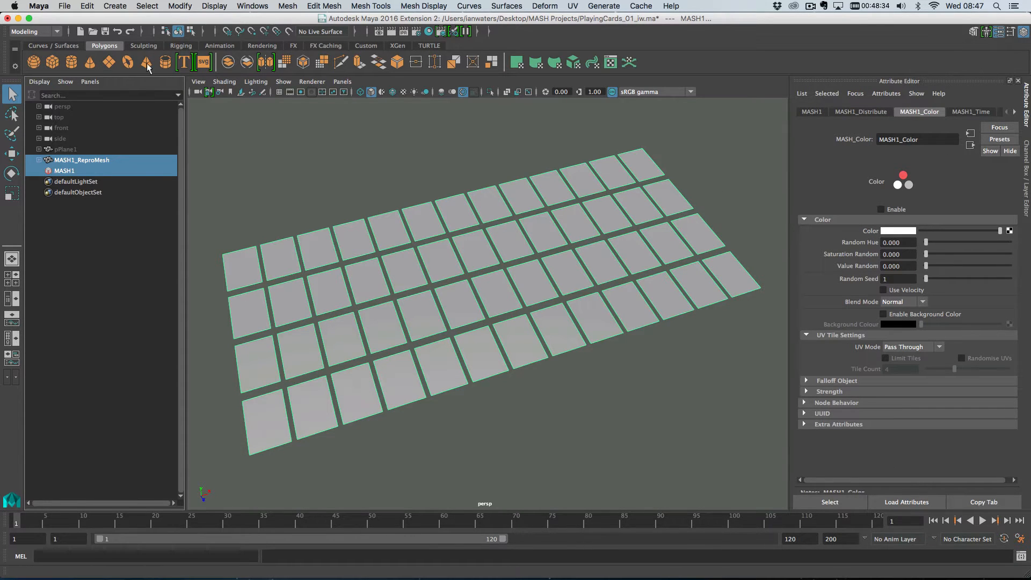
Step: Check the geometry type in the MASH network creation options and close them without applying
left_click(120, 6)
mouse_move(189, 251)
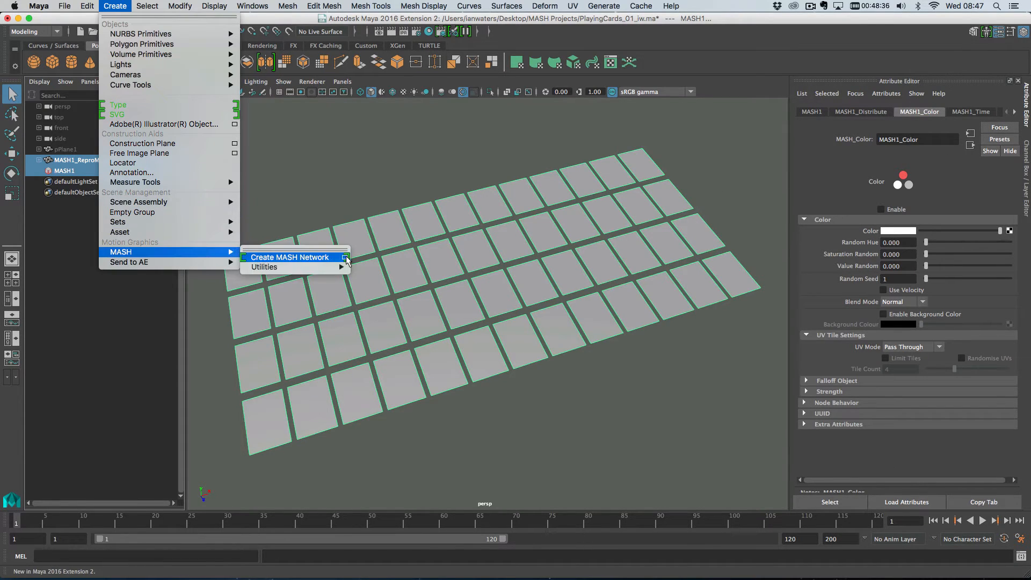
left_click(339, 257)
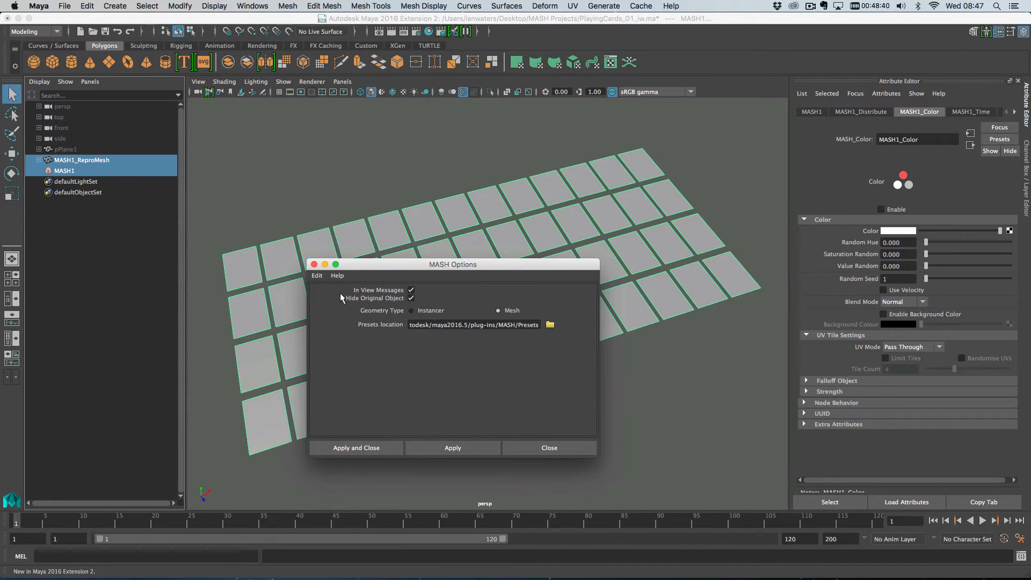
left_click(314, 264)
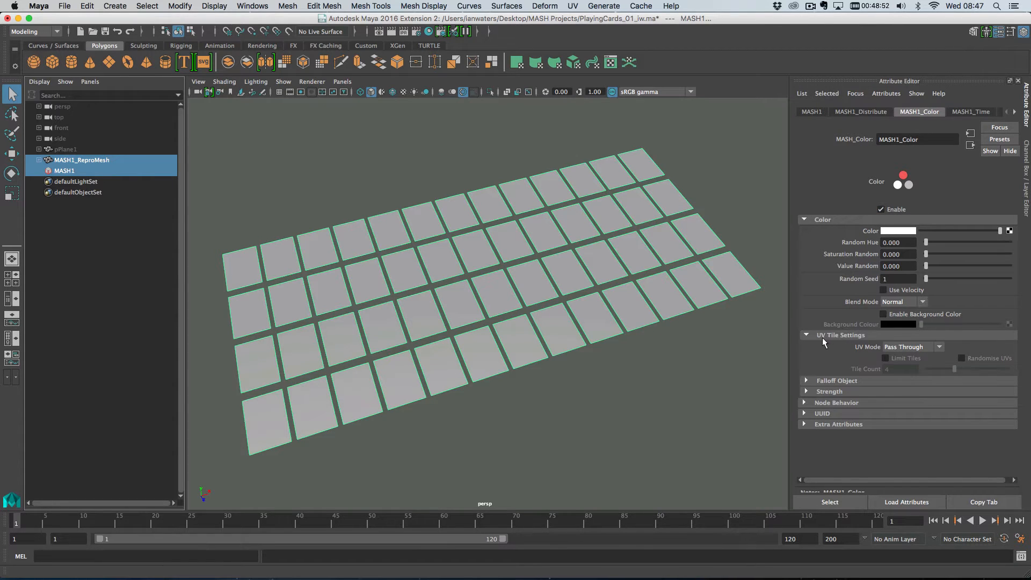
Step: Open the UV Editor for the replicated mesh and dim its displayed image
left_click(572, 6)
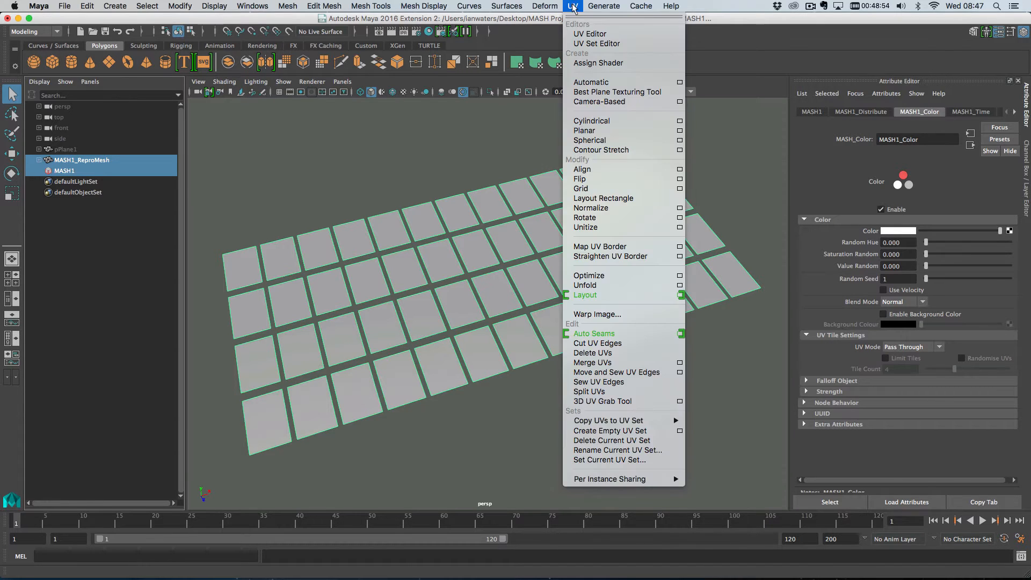
left_click(589, 34)
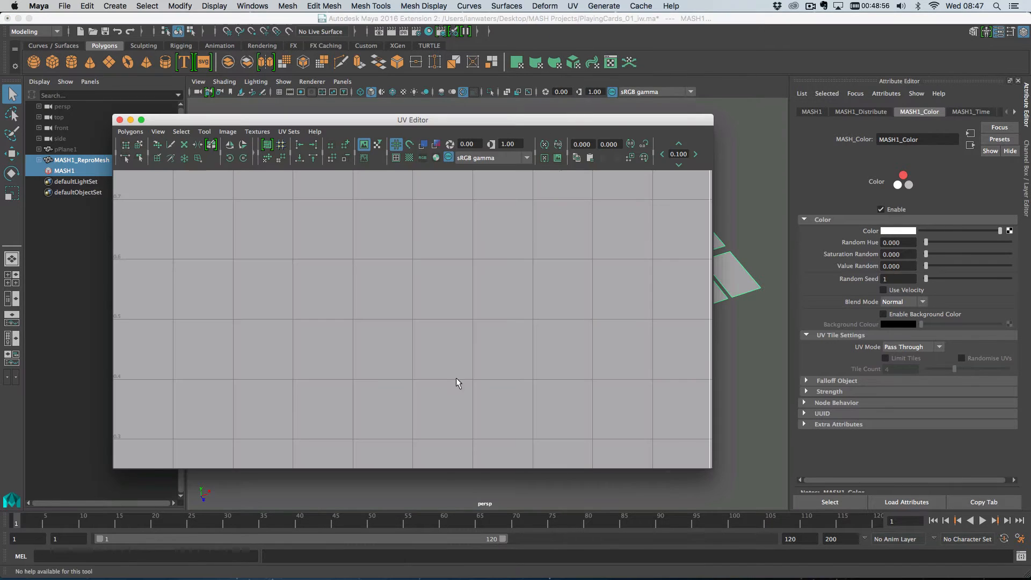
scroll(456, 378, "down", 5)
scroll(360, 241, "up", 1)
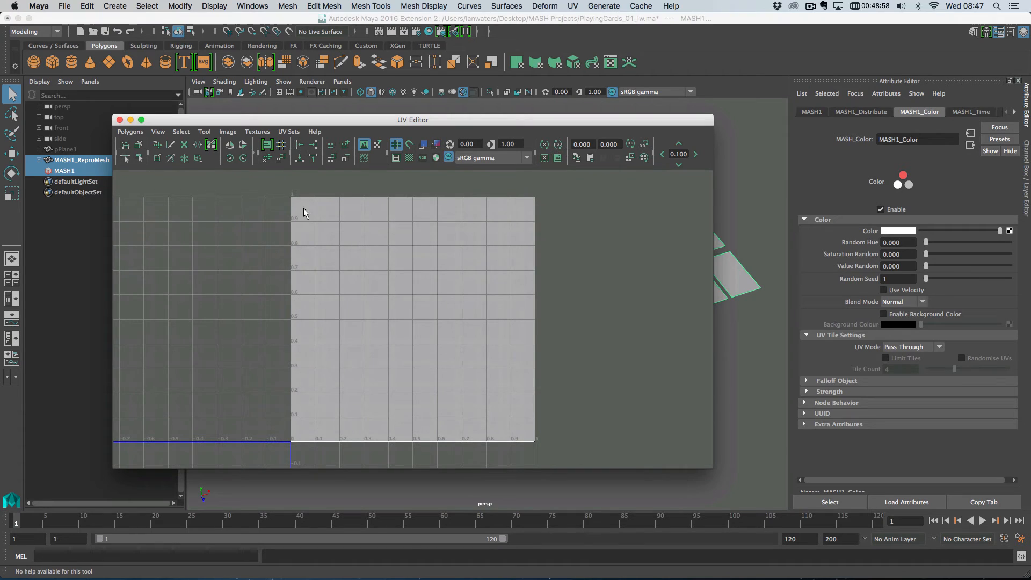
left_click(227, 132)
left_click(236, 150)
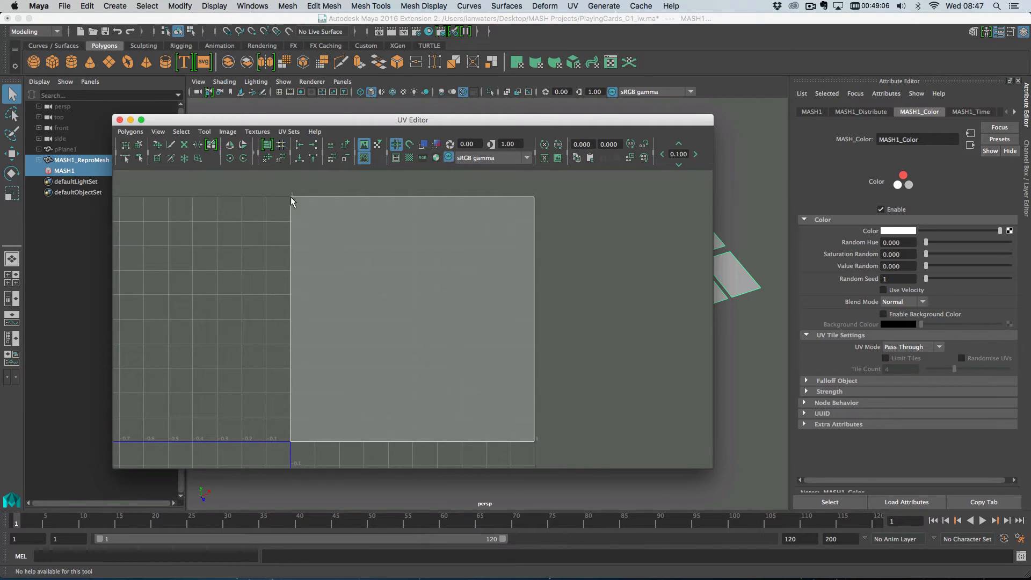
Step: Shrink the UV Editor window to uncover the cards and set the MASH Color node's UV mode to Unique
scroll(572, 296, "down", 5)
middle_click_drag(574, 304, 446, 300, "alt")
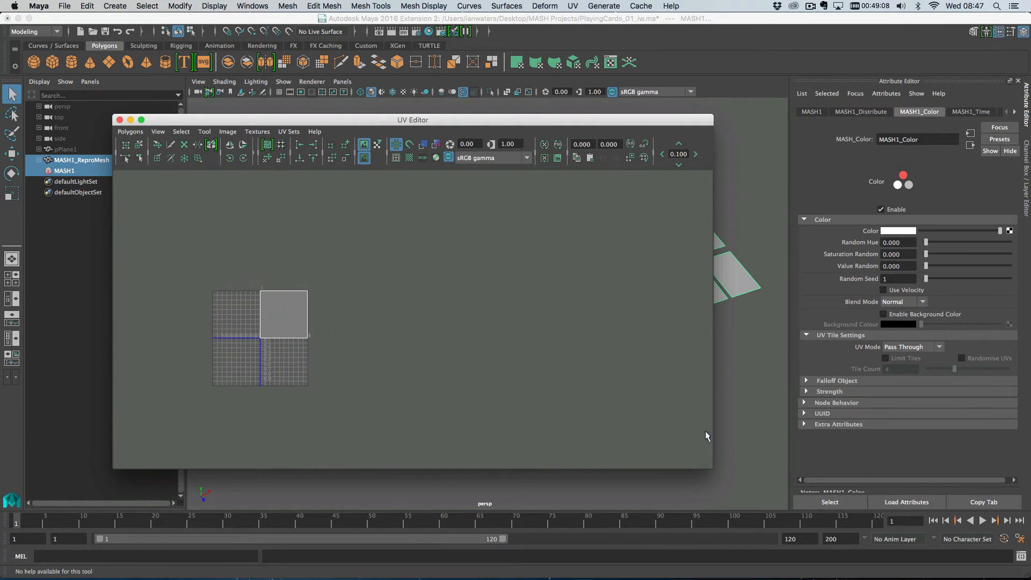
left_click_drag(709, 469, 395, 418)
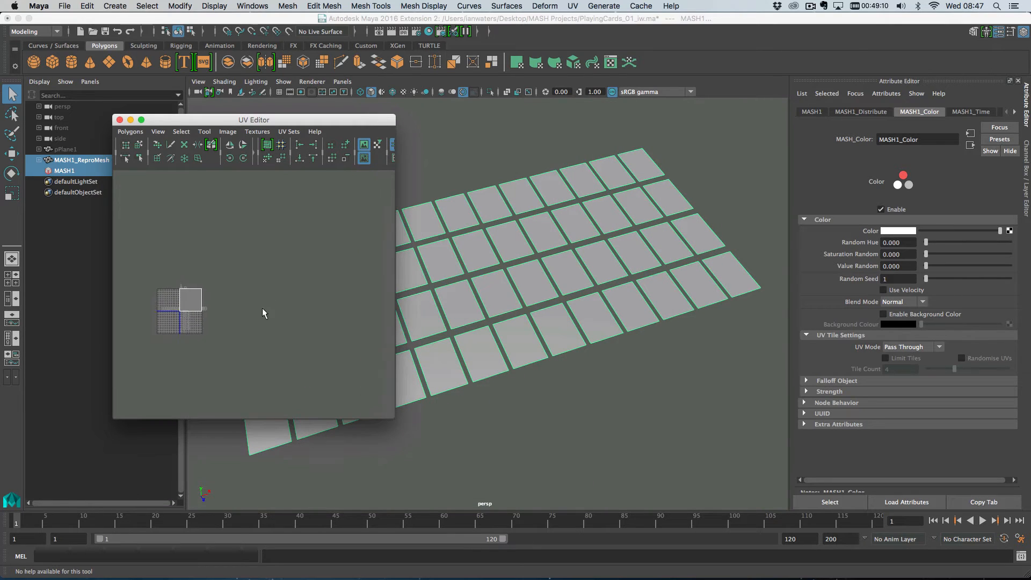
left_click(915, 347)
left_click(912, 380)
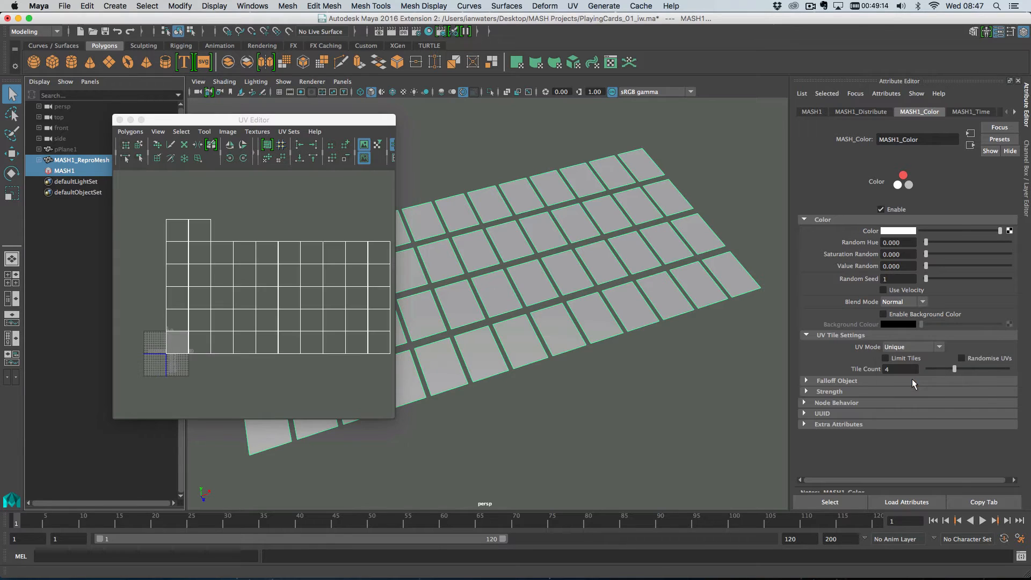
middle_click_drag(306, 271, 291, 272, "alt")
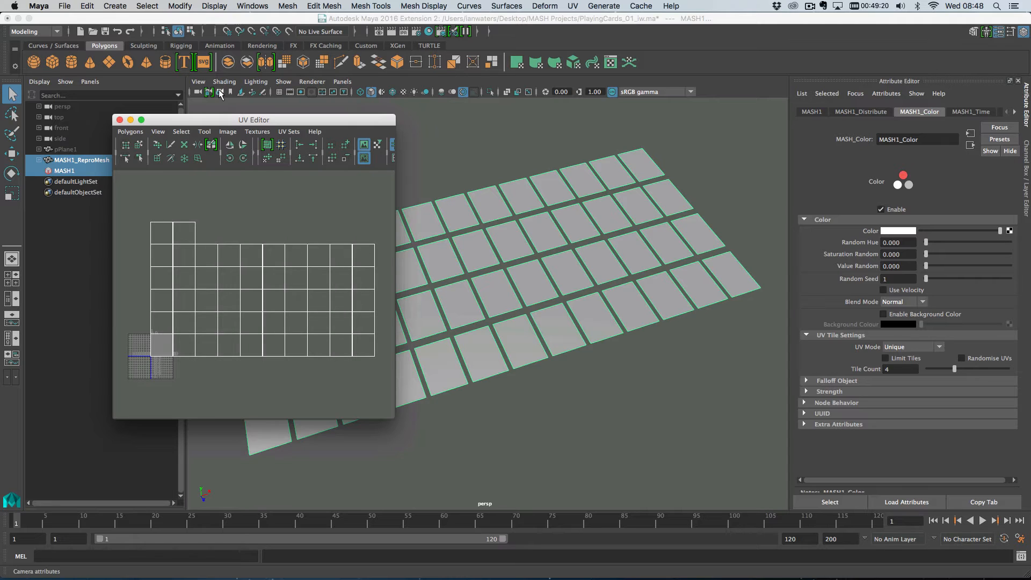
left_click_drag(226, 119, 241, 148)
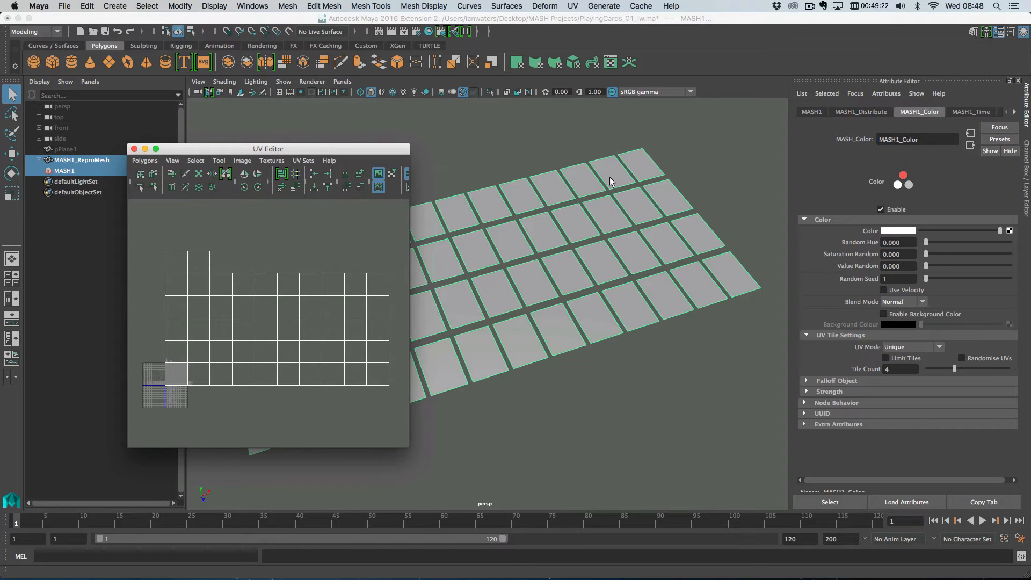
Step: Connect a File texture to the Color of the phongE1 material on pPlane1
left_click(73, 148)
right_click_drag(533, 138, 543, 391)
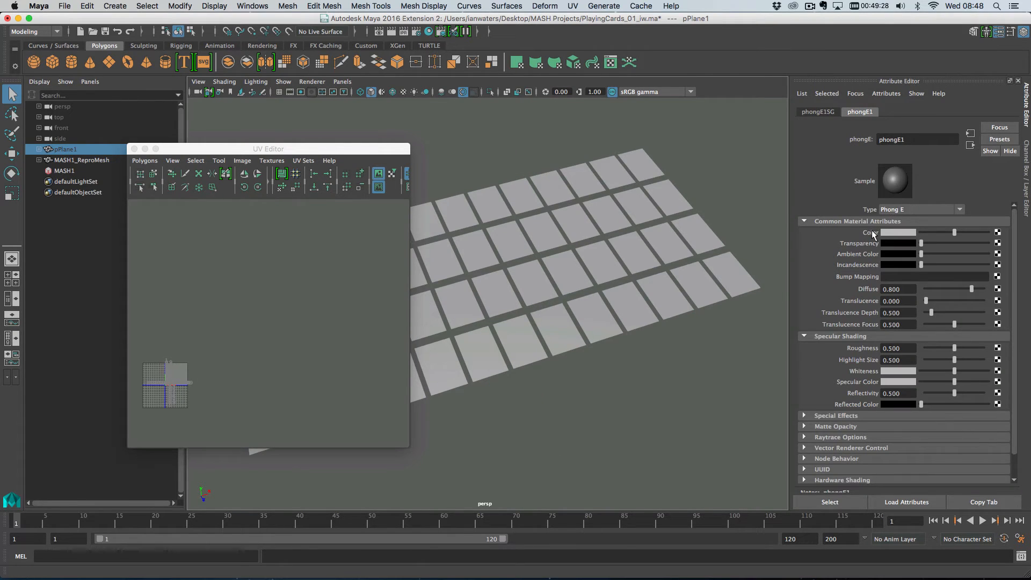
left_click(997, 232)
left_click(450, 266)
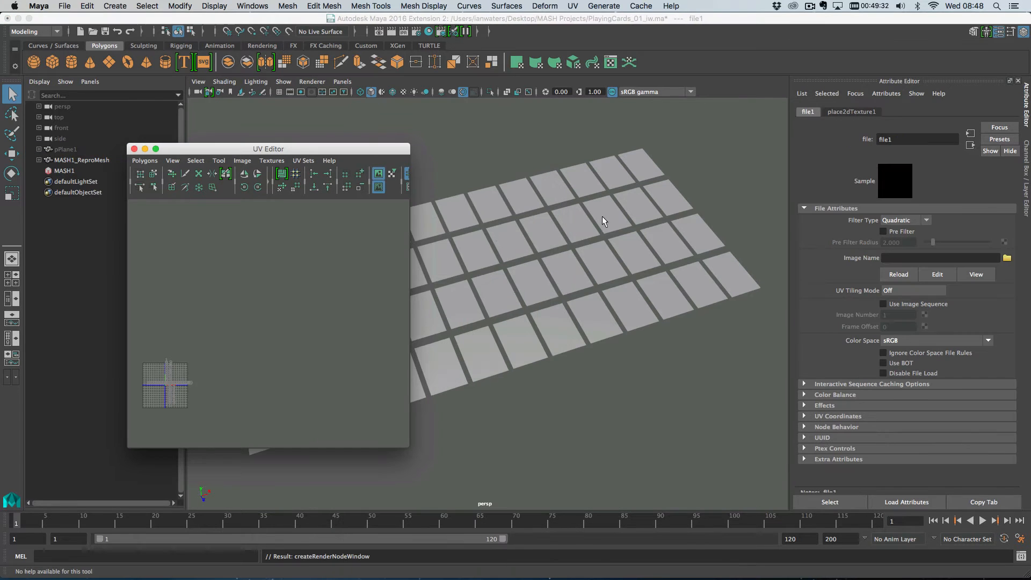
Step: Load card.1001.png from the 52 Playing Cards folder on the Desktop as the texture image
left_click(1007, 258)
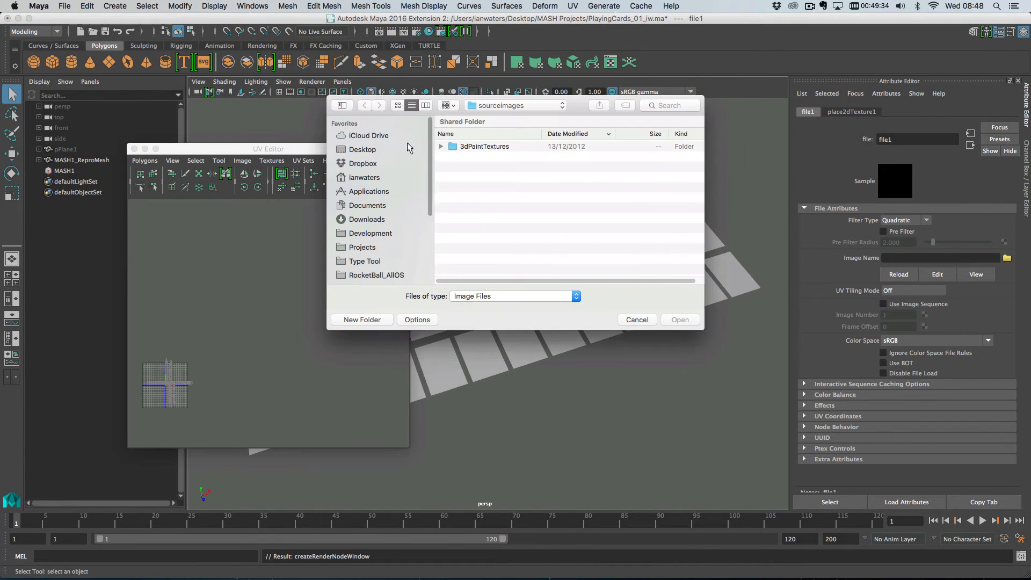
left_click(363, 150)
double_click(491, 166)
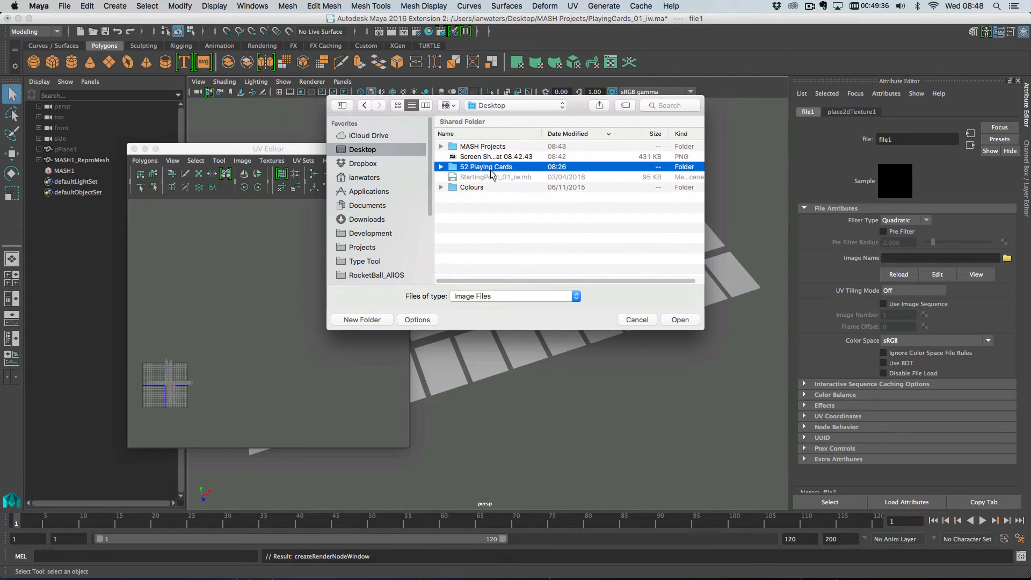
left_click(504, 134)
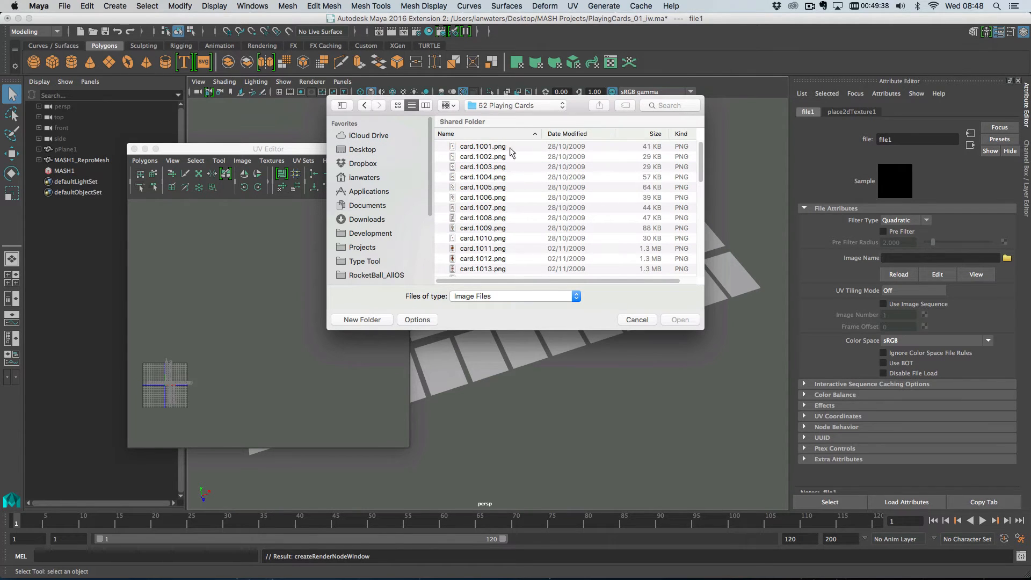
left_click(448, 145)
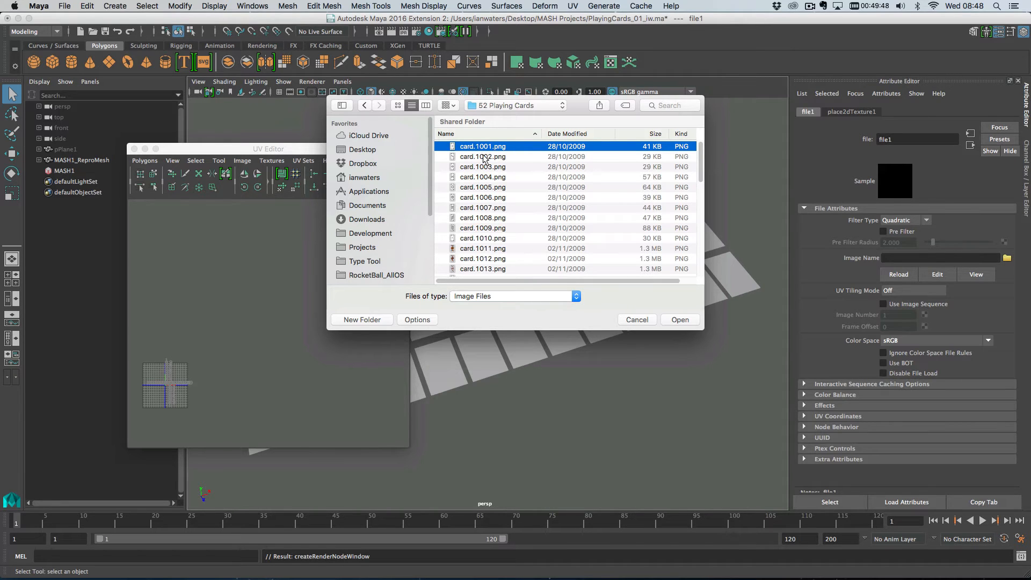
scroll(511, 177, "down", 10)
scroll(511, 208, "up", 10)
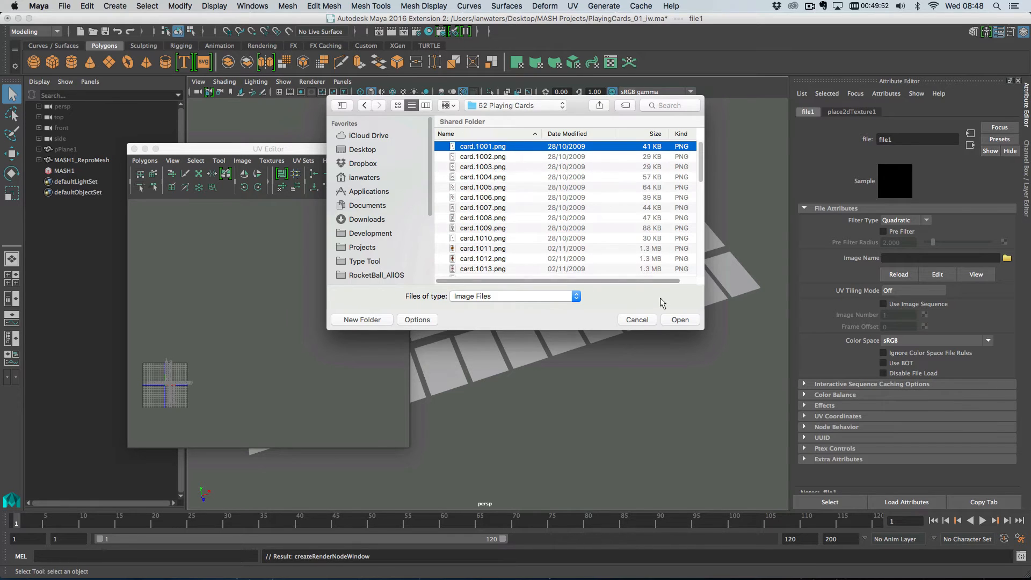
left_click(679, 319)
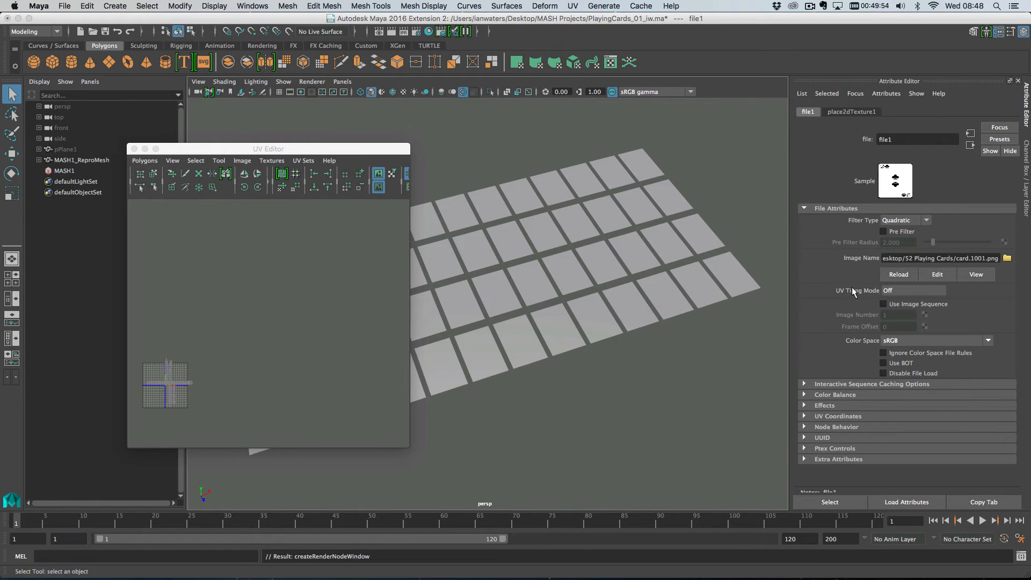
Step: Set the file texture's UV tiling mode to UDIM (Mari) and turn on textured display in the viewport
left_click(907, 290)
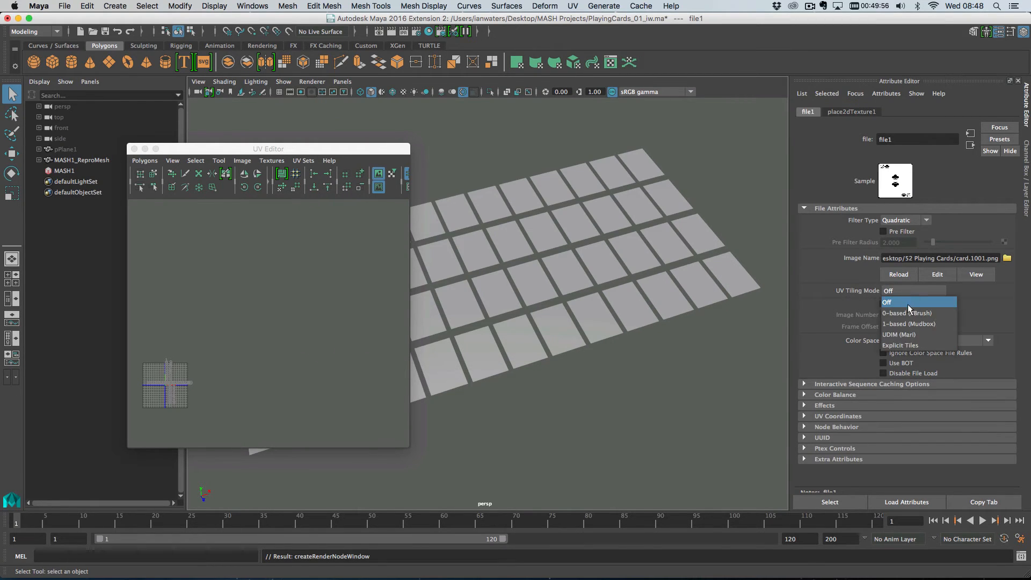
left_click(913, 323)
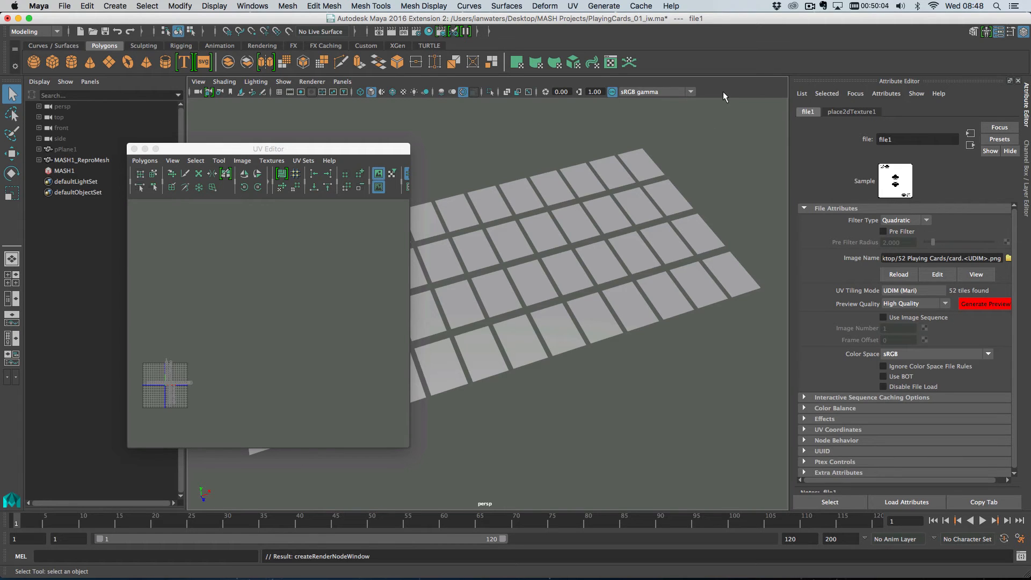
key("6")
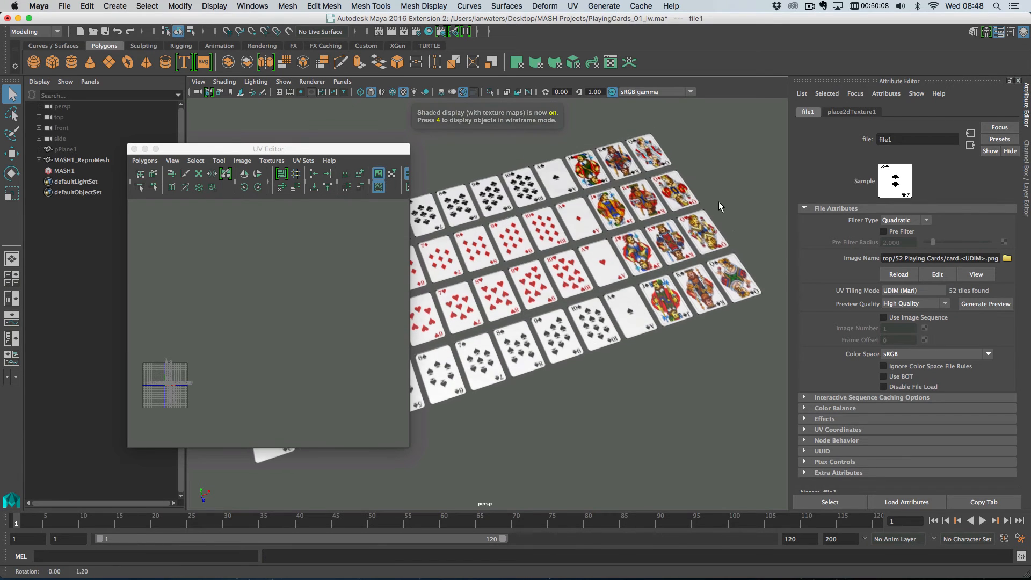
middle_click_drag(716, 207, 716, 213, "alt")
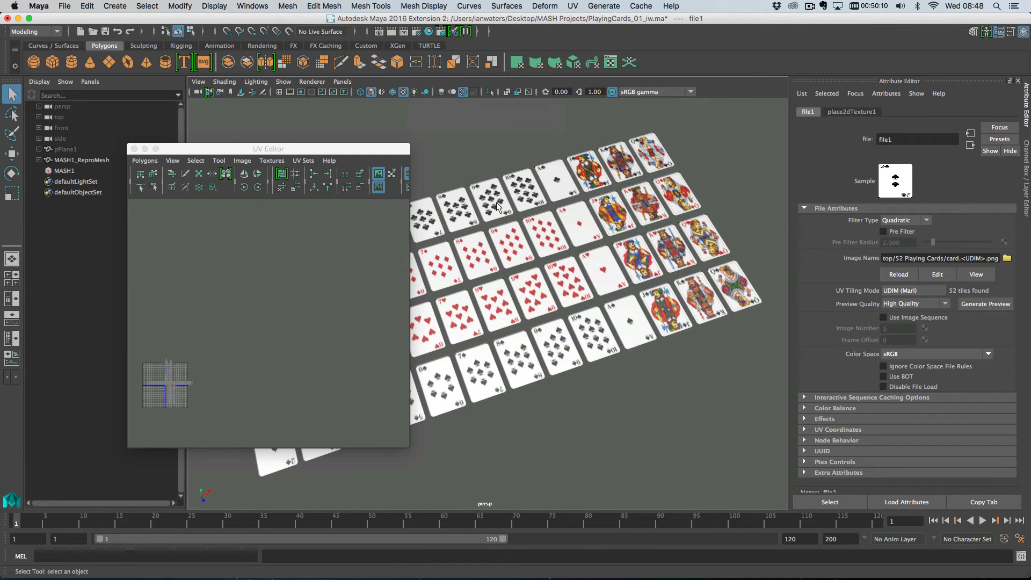
Step: Select MASH1_ReproMesh and MASH1, and examine the card tile layout in an enlarged UV Editor placed clear of most of the cards
left_click_drag(291, 149, 277, 148)
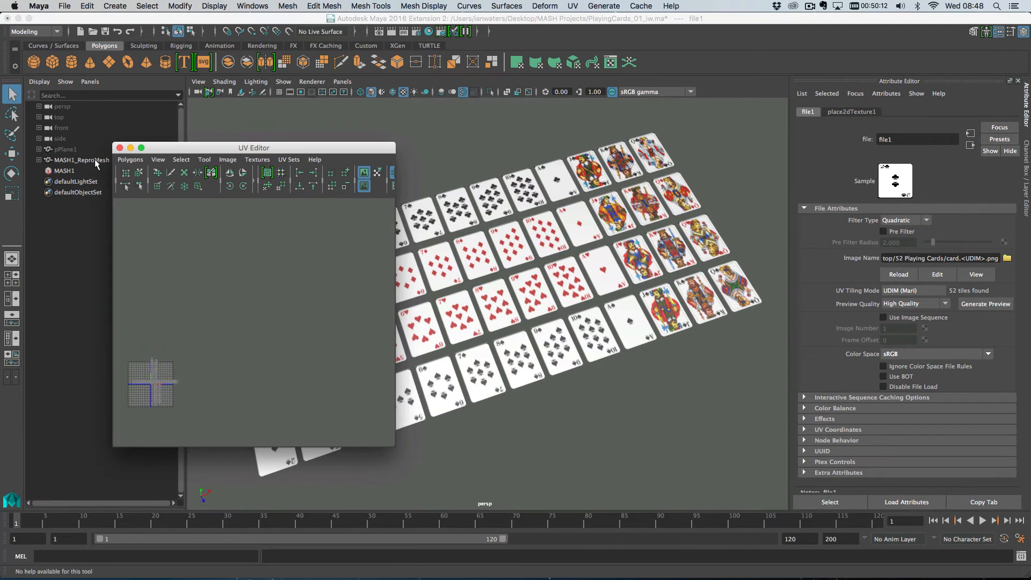
left_click(95, 159)
left_click(89, 169, "ctrl")
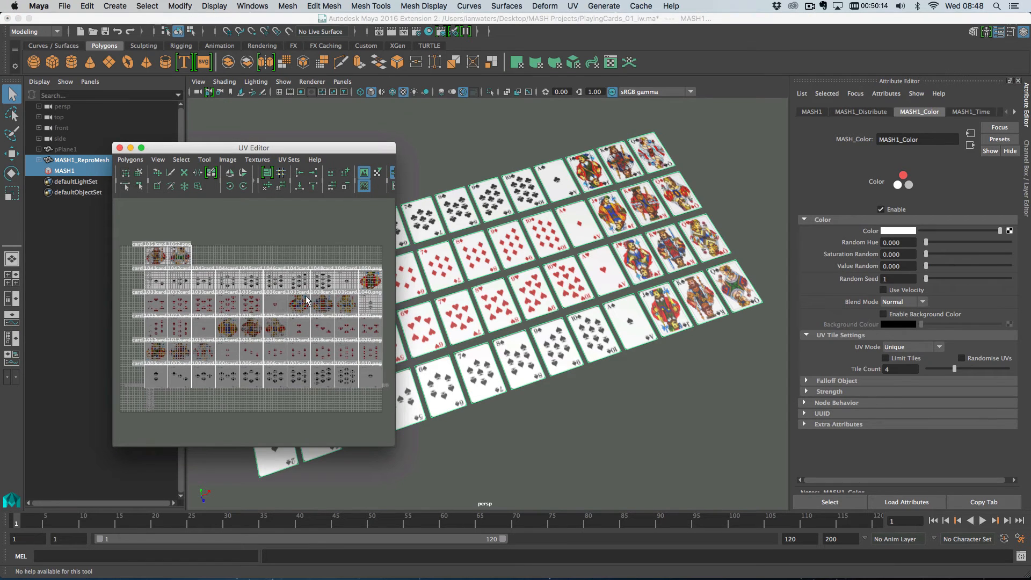
left_click_drag(393, 445, 472, 483)
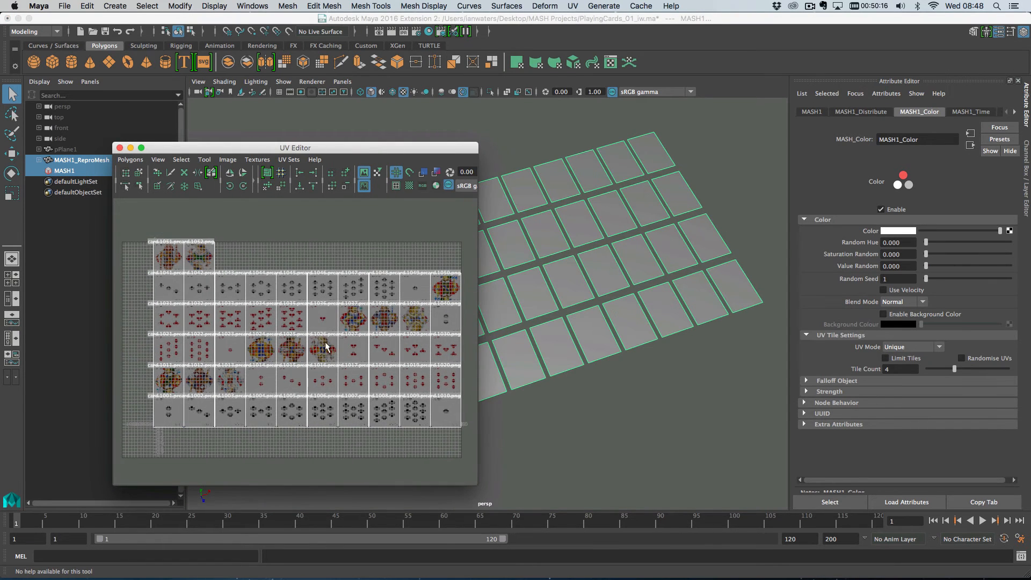
middle_click_drag(326, 342, 306, 347, "alt")
right_click_drag(306, 348, 321, 344, "alt")
middle_click_drag(321, 343, 327, 340, "alt")
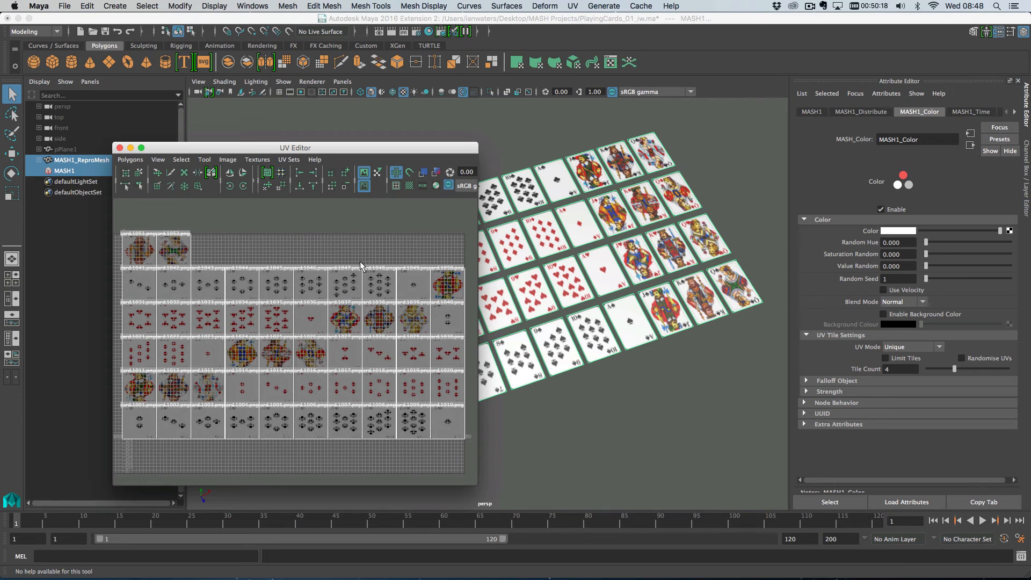
left_click_drag(290, 148, 290, 150)
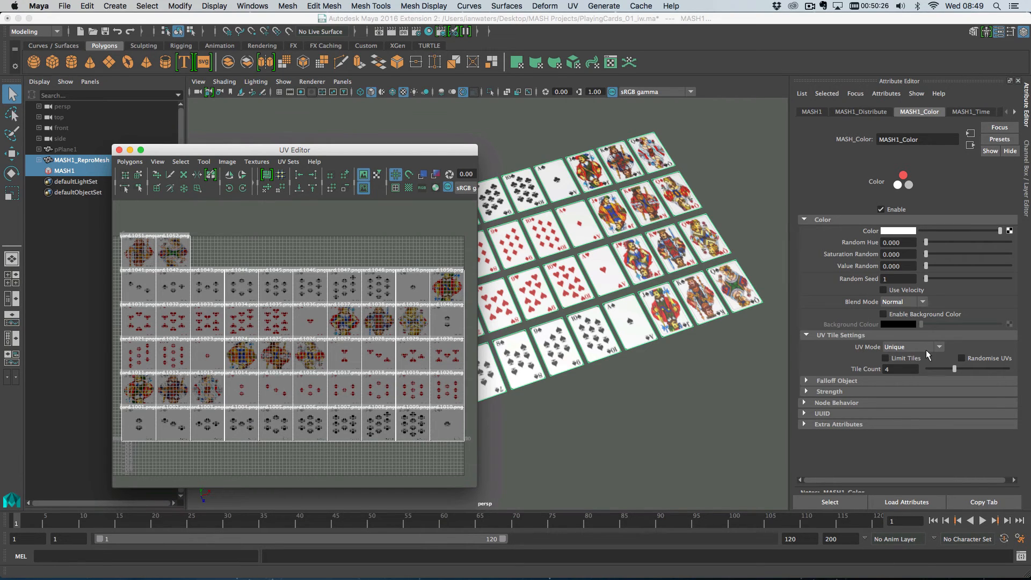
left_click_drag(446, 153, 373, 170)
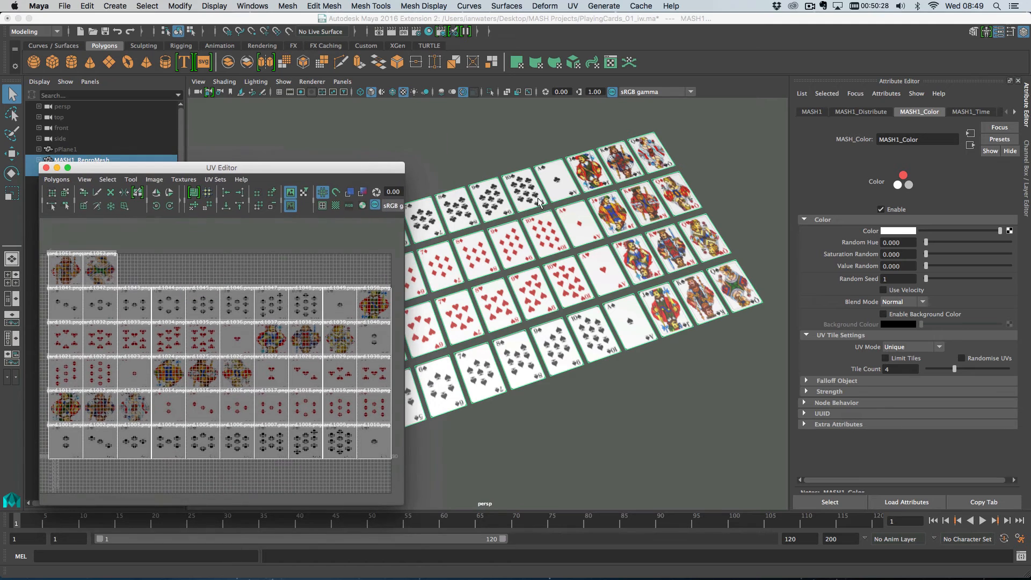
Step: Try randomising the UVs in the MASH Color node with random seed 2, and turn the randomisation off again
left_click(994, 358)
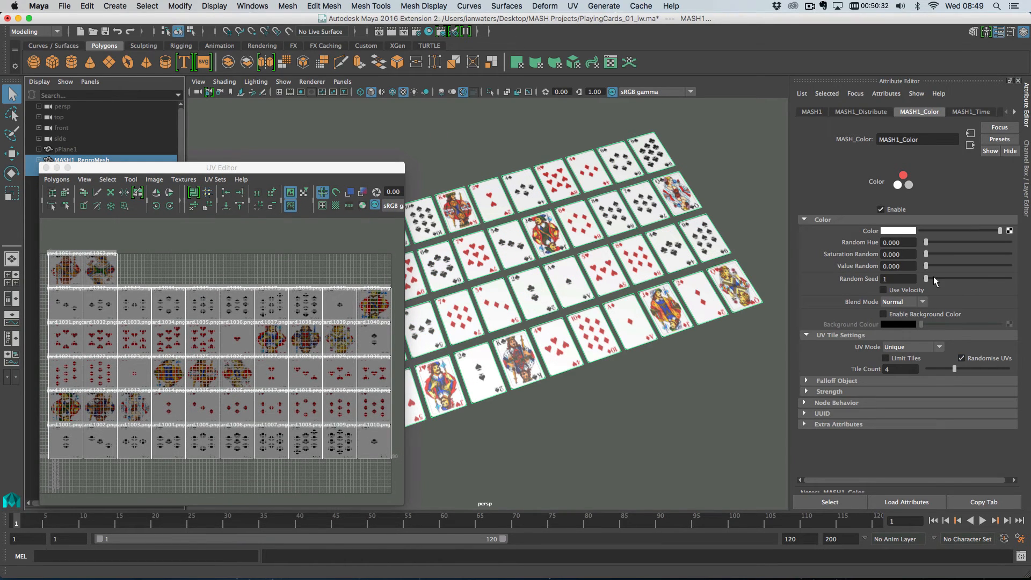
mouse_move(933, 277)
left_mouse_down()
mouse_move(969, 279)
mouse_move(924, 284)
left_mouse_up()
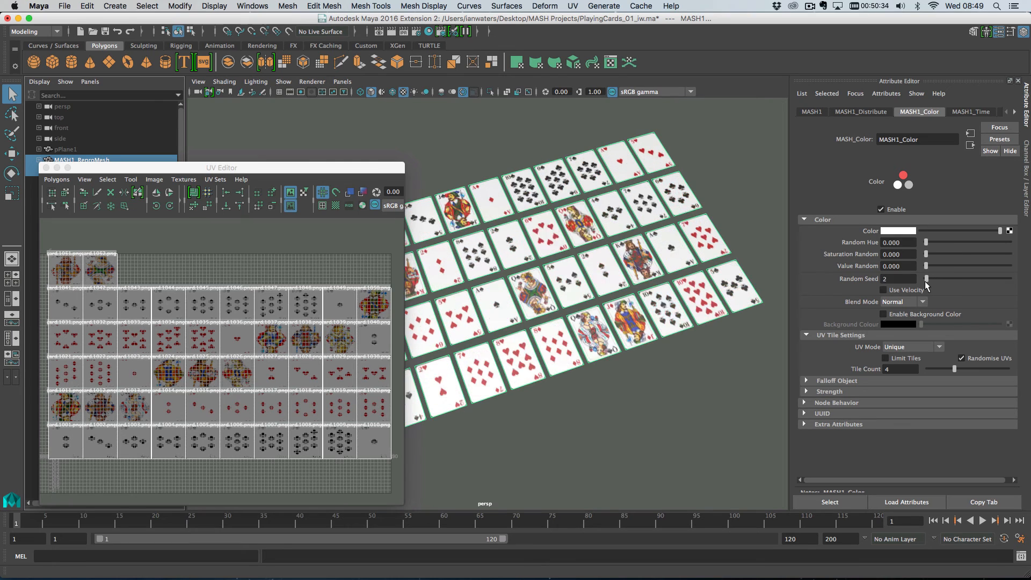
left_click(986, 363)
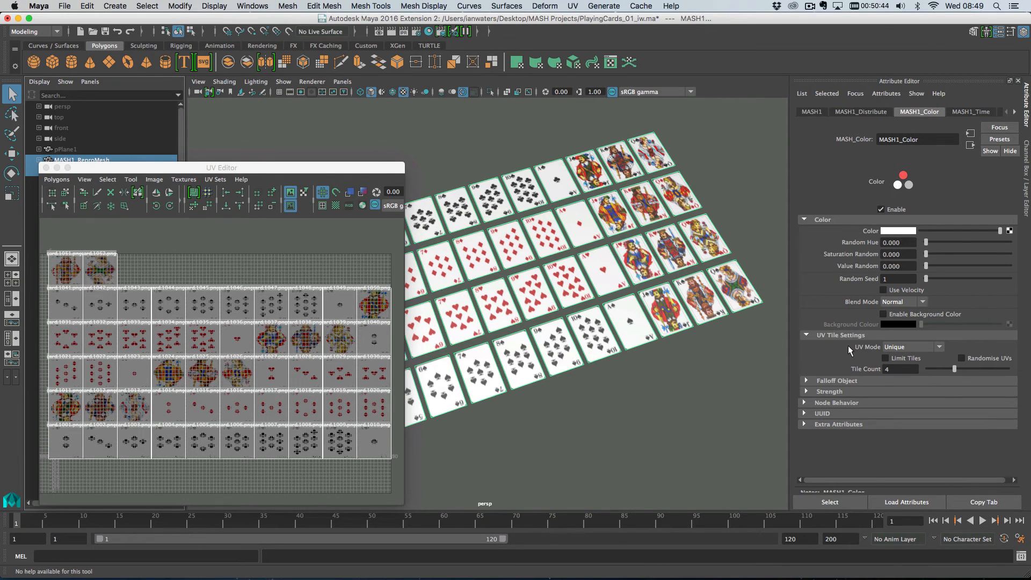
Step: Limit the MASH Color node's UV tiles to a count of 26, trying out randomised UVs within that limit
left_click(885, 358)
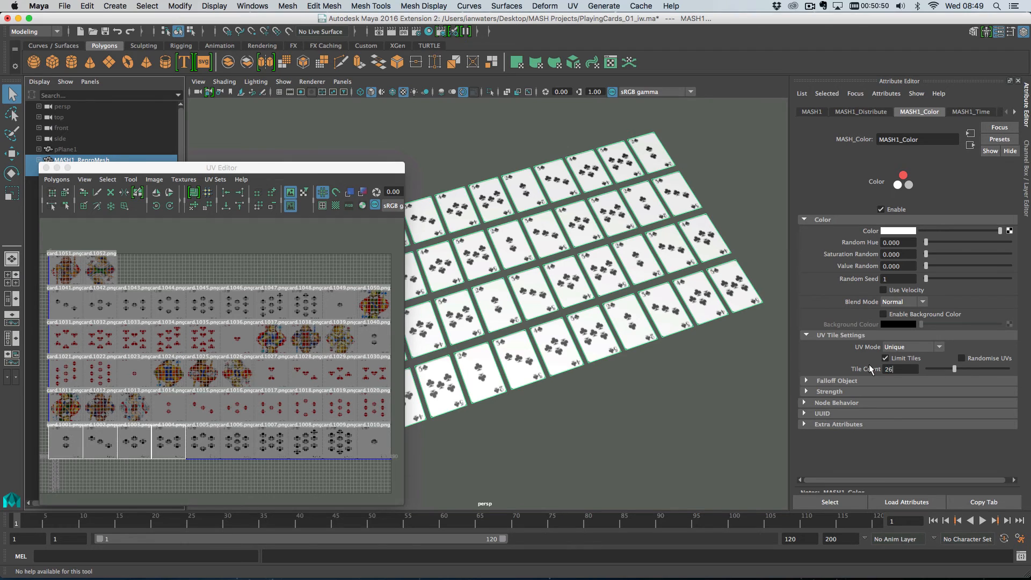
type("26")
key("Return")
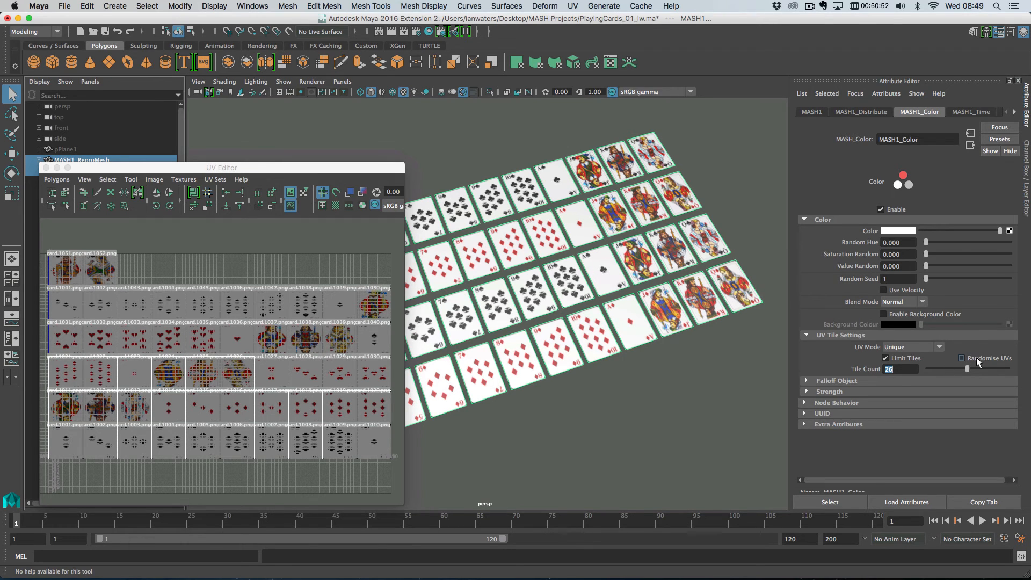
left_click(961, 358)
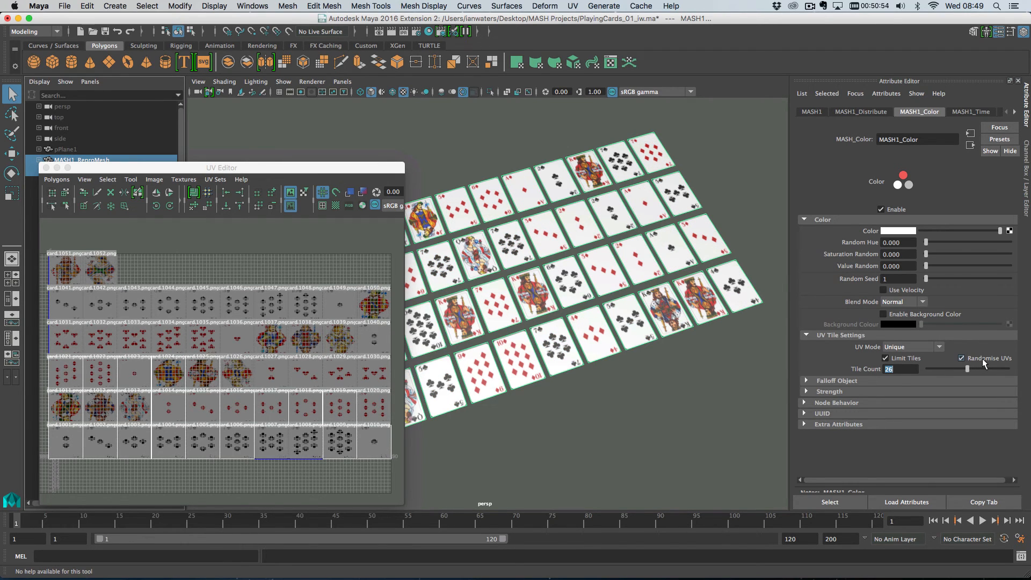
left_click(982, 359)
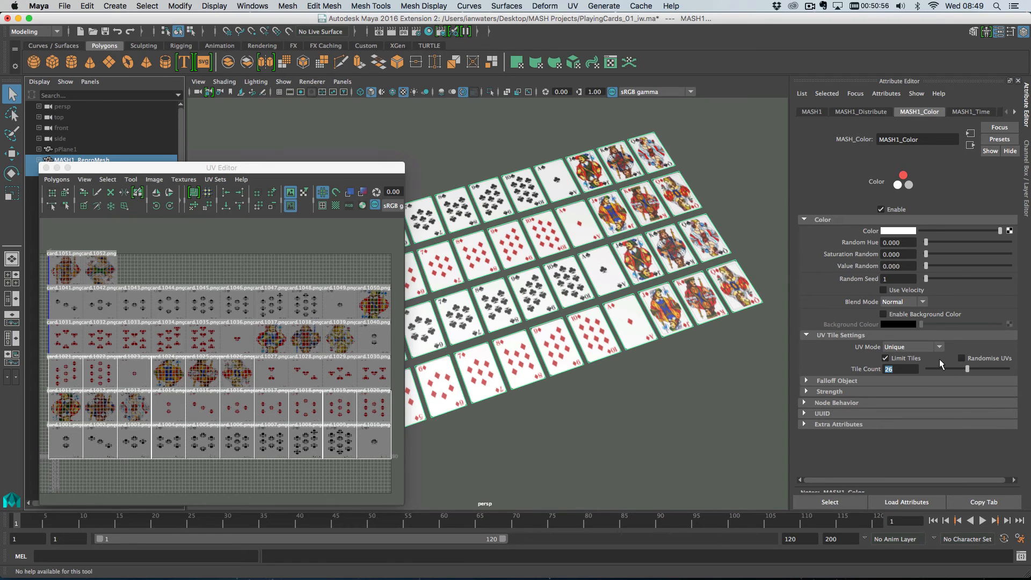
Step: Review the UV mode options while keeping Unique, and turn off the tile limit for the cards
left_click(930, 347)
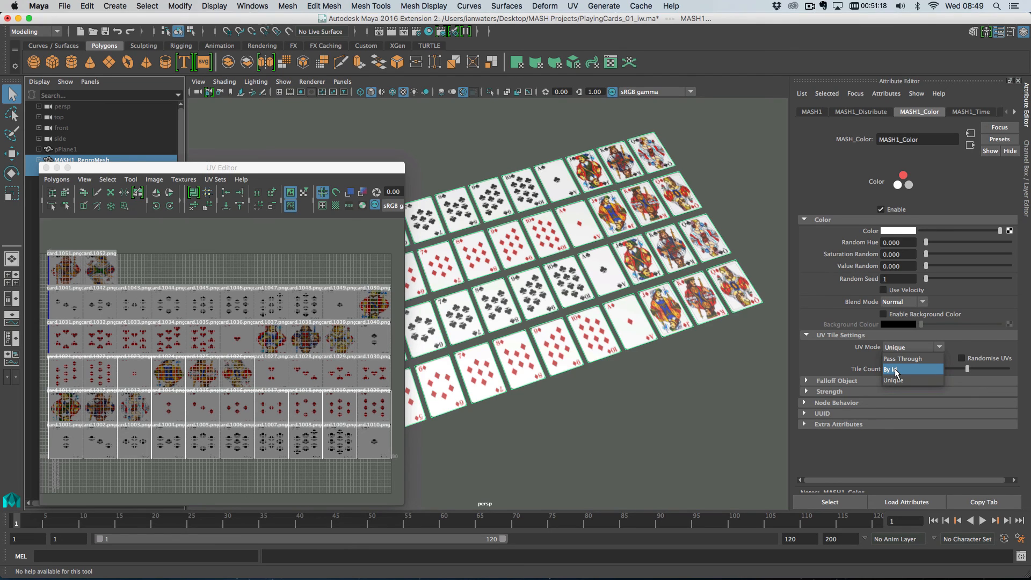
left_click(861, 369)
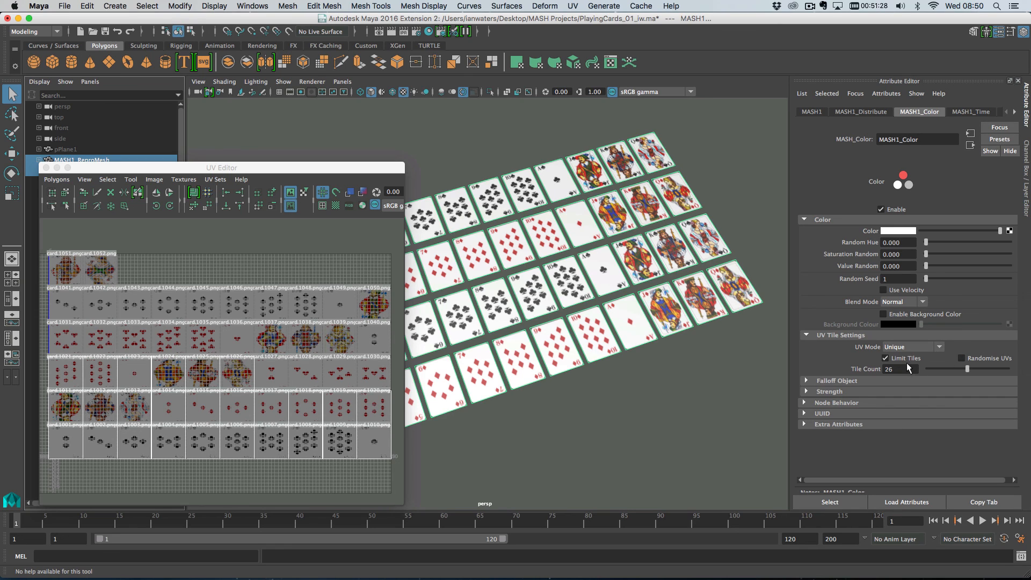
left_click(906, 359)
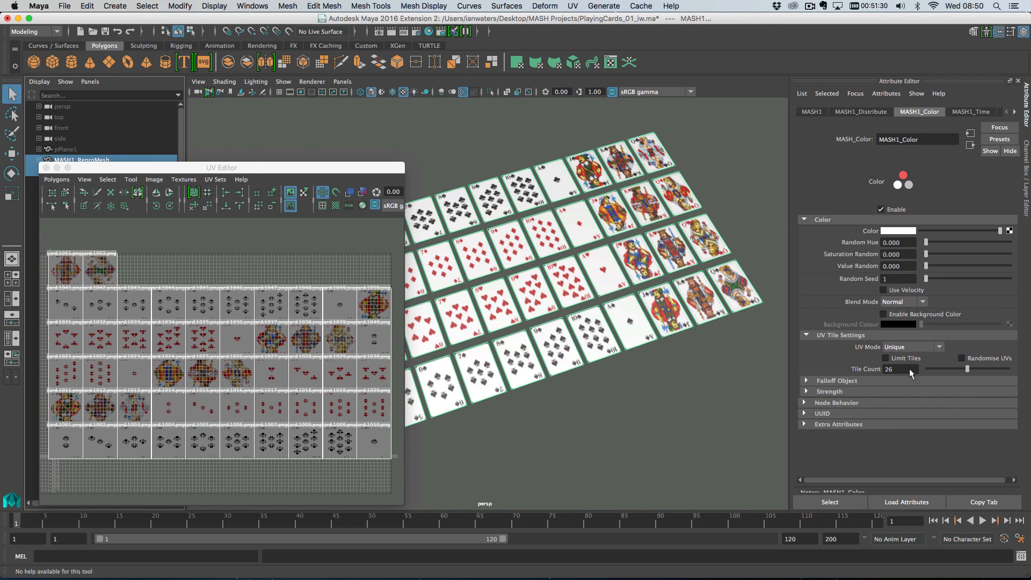